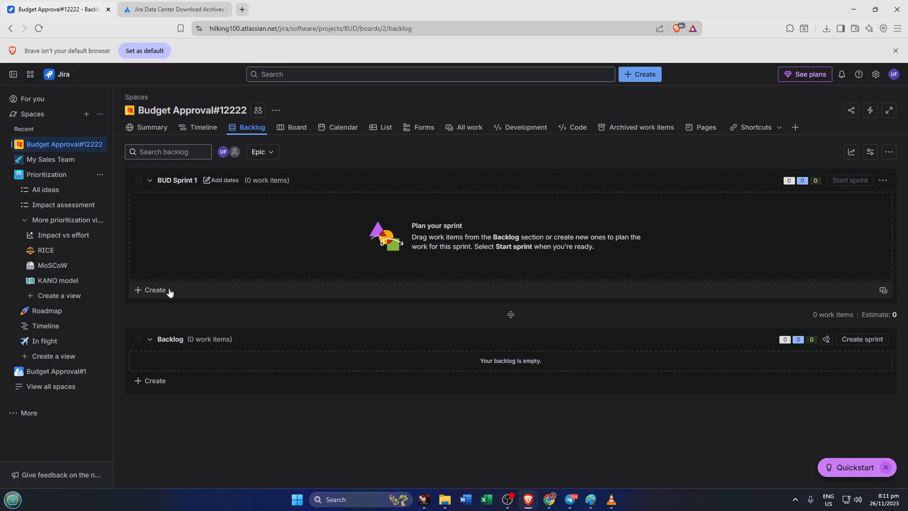
Create a task named "Assessment 1" in BUD Sprint 1
{"action": "left_click", "coordinate": [170, 291]}
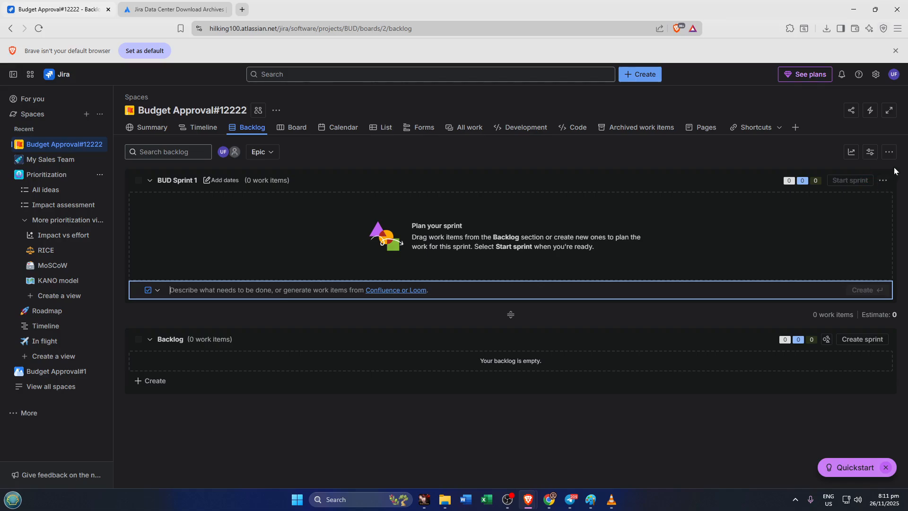
{"action": "left_click", "coordinate": [883, 181]}
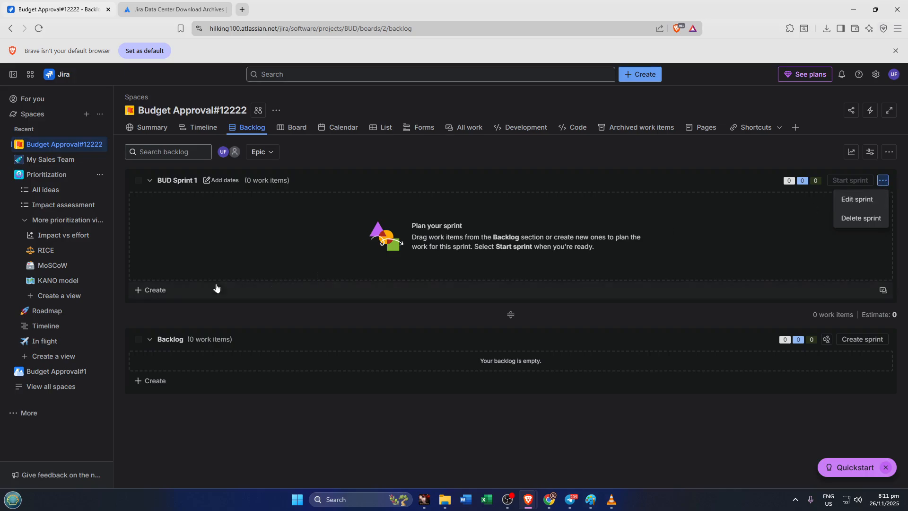
{"action": "left_click", "coordinate": [152, 290]}
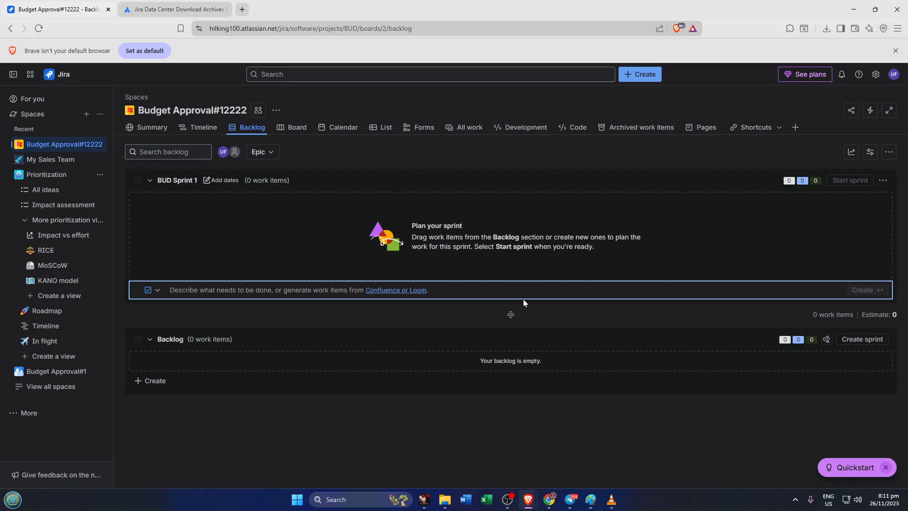
{"action": "type", "text": "Ssse"}
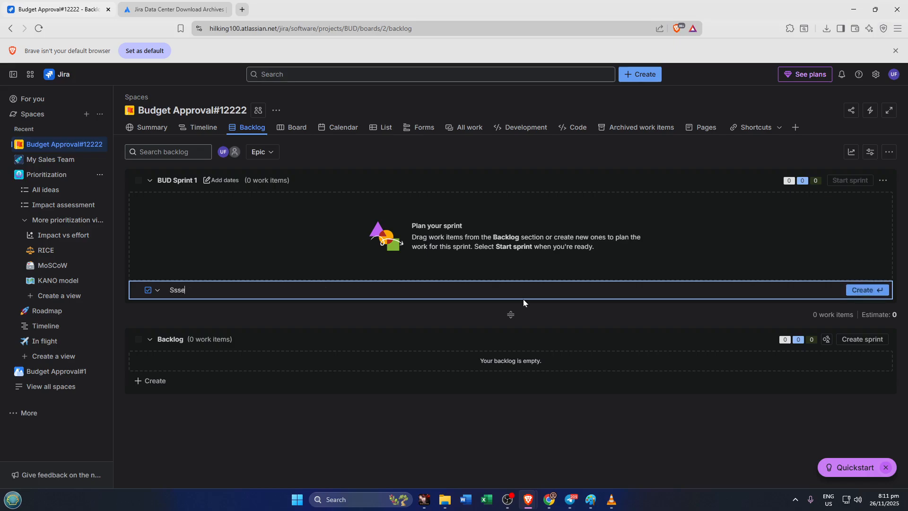
{"action": "key", "text": "BackSpace"}
{"action": "key", "text": "BackSpace"}
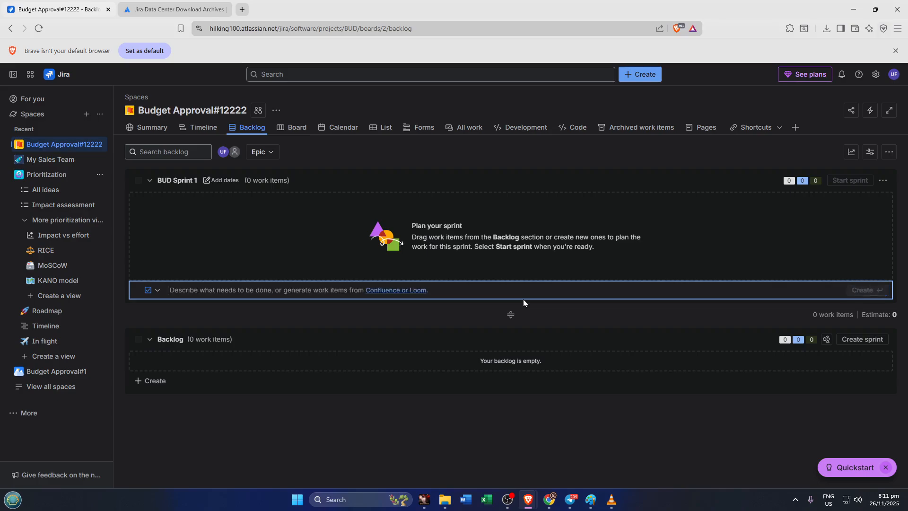
{"action": "type", "text": "Assem"}
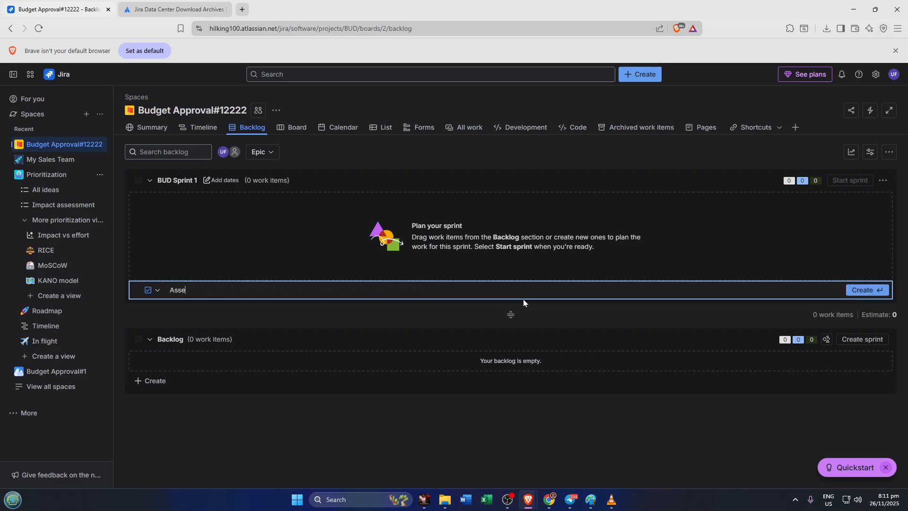
{"action": "key", "text": "BackSpace"}
{"action": "key", "text": "BackSpace"}
{"action": "type", "text": "es"}
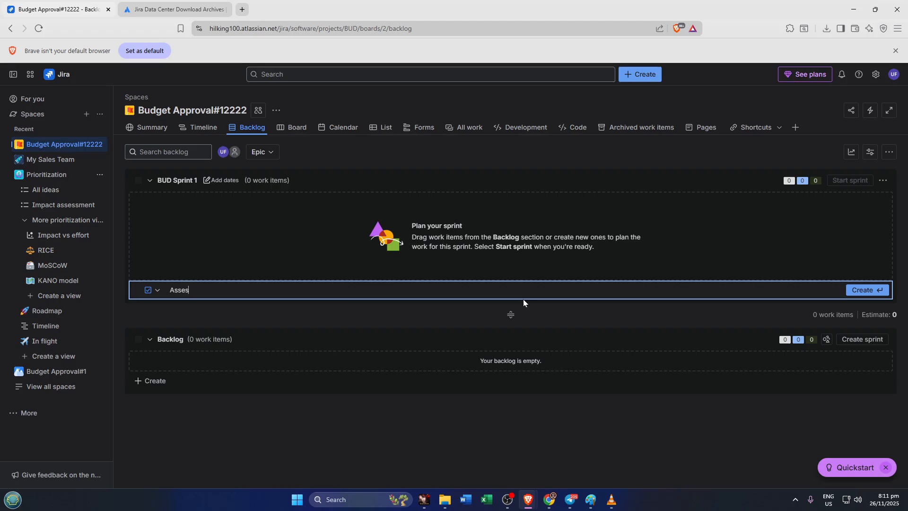
{"action": "type", "text": "ment"}
{"action": "type", "text": "s"}
{"action": "key", "text": "Right"}
{"action": "type", "text": "I"}
{"action": "key", "text": "Return"}
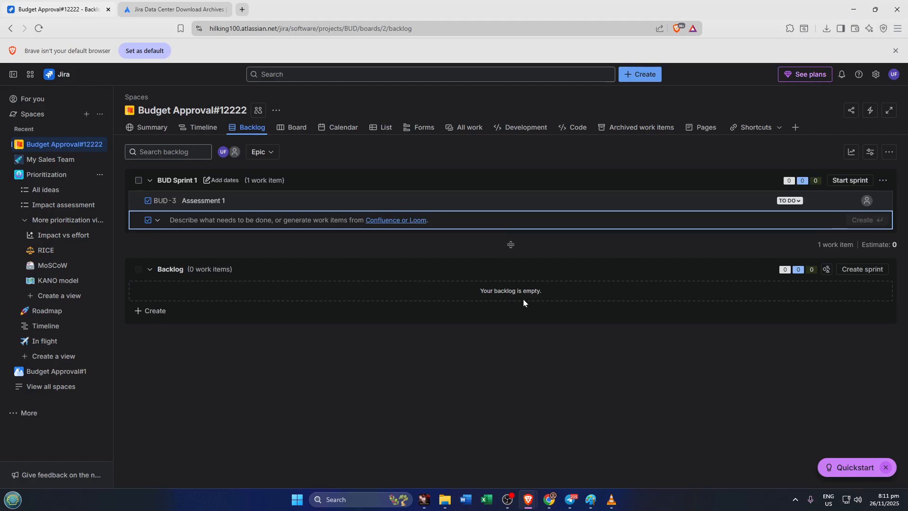
Add a second task named "Assignment" to BUD Sprint 1 and close the new-item entry
{"action": "type", "text": "Ass"}
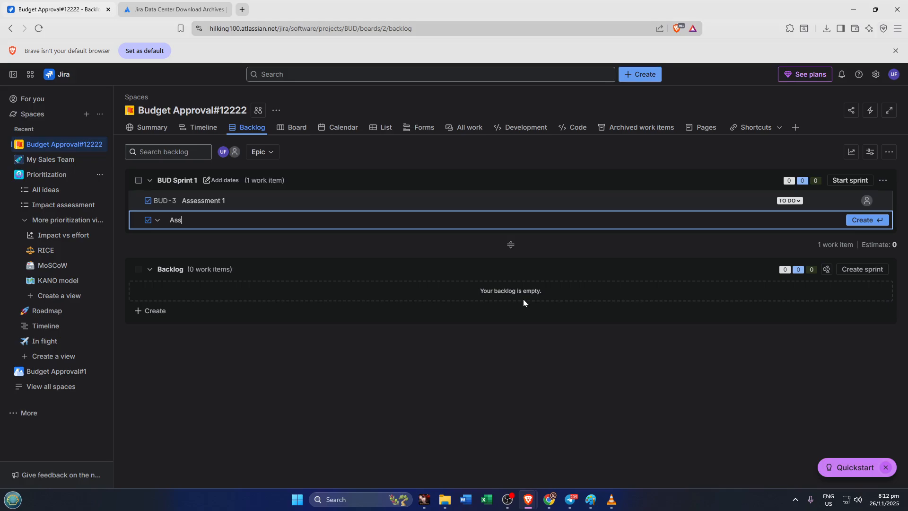
{"action": "type", "text": "ignment"}
{"action": "key", "text": "Return"}
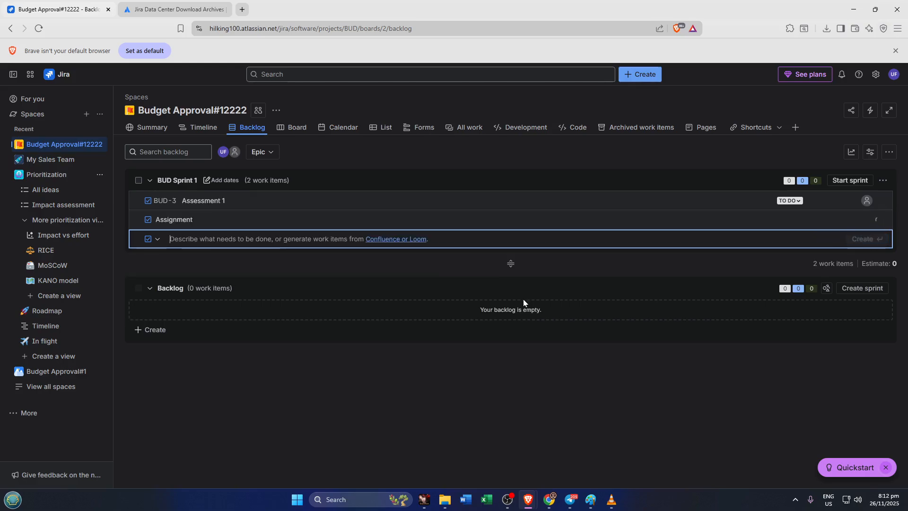
{"action": "key", "text": "Escape"}
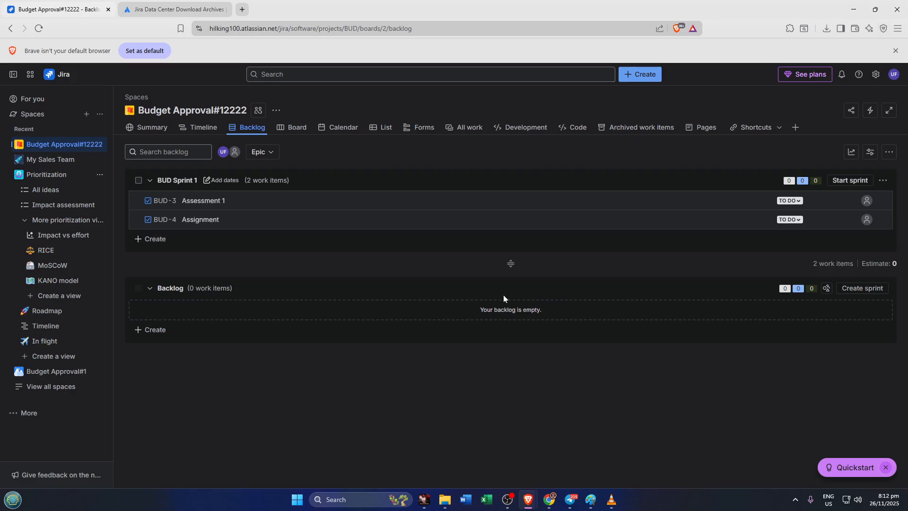
Add a task named "Research" to BUD Sprint 1, below Assignment
{"action": "left_click", "coordinate": [298, 239]}
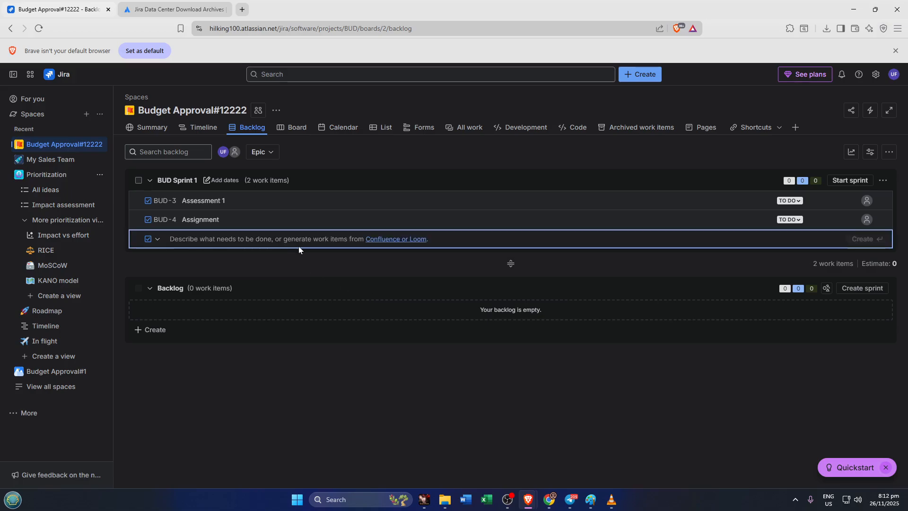
{"action": "type", "text": "Read"}
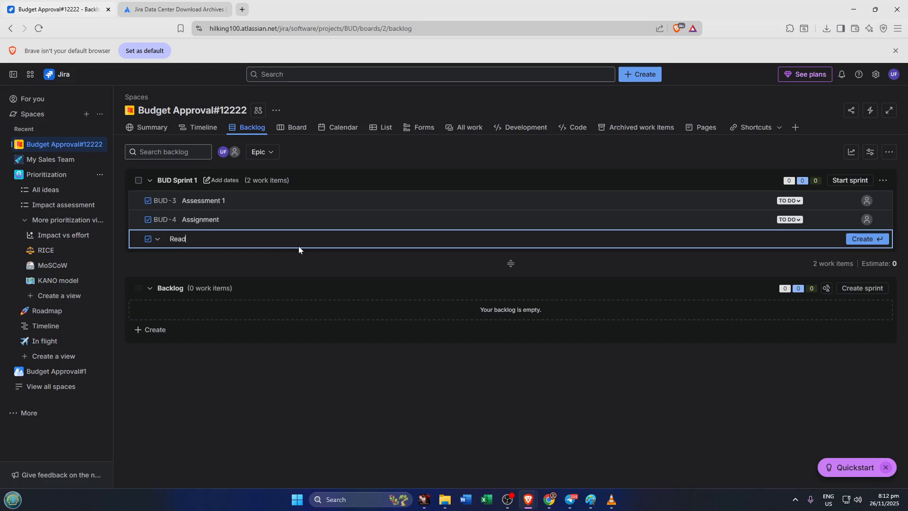
{"action": "key", "text": "BackSpace"}
{"action": "type", "text": "se"}
{"action": "key", "text": "BackSpace"}
{"action": "key", "text": "BackSpace"}
{"action": "type", "text": "search"}
{"action": "key", "text": "Return"}
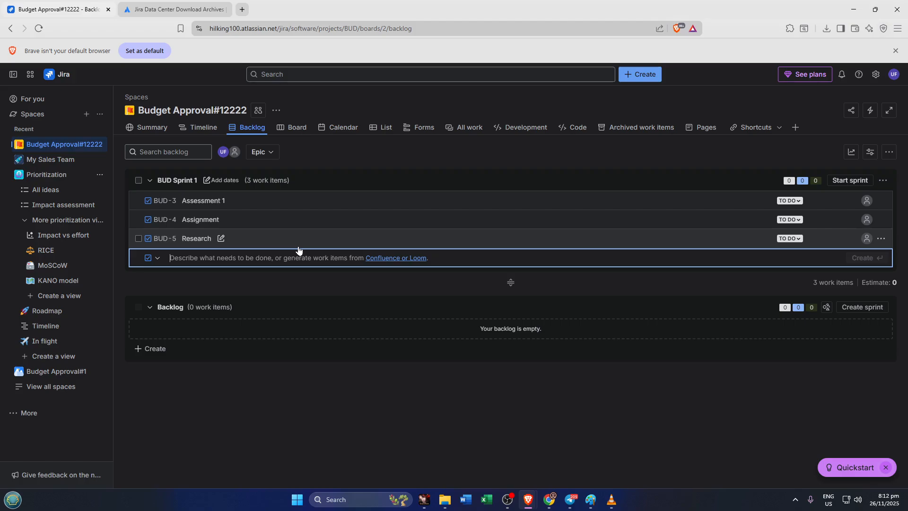
Add a task named "Experiment" to BUD Sprint 1, below Research
{"action": "type", "text": "E"}
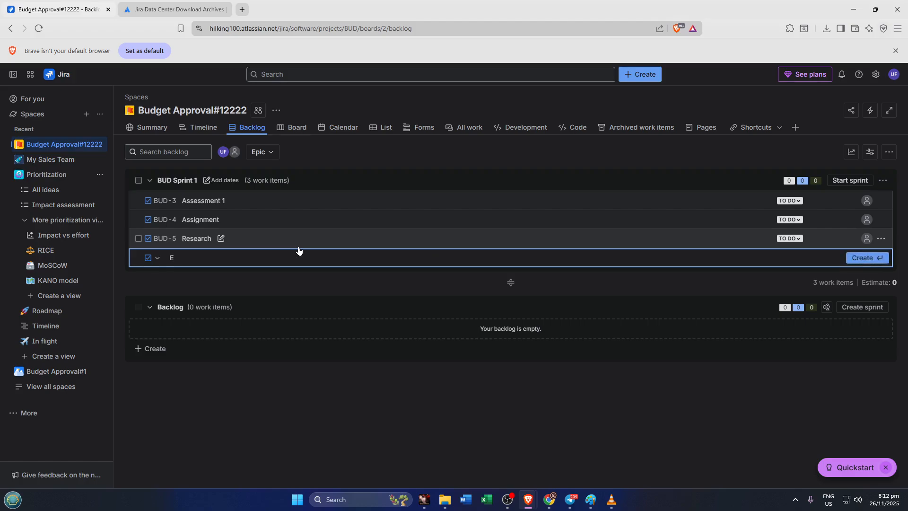
{"action": "type", "text": "xperiment"}
{"action": "key", "text": "Return"}
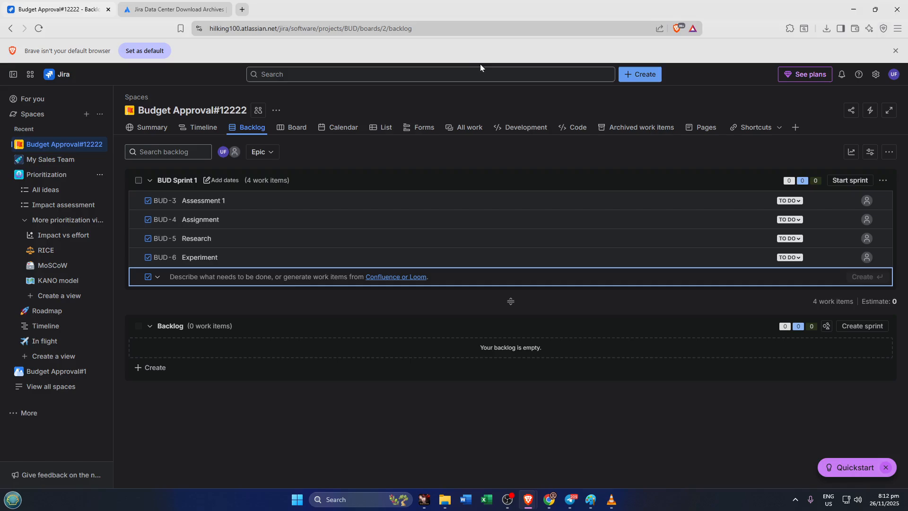
Start BUD Sprint 1 with the preset two-week duration and dates, leaving the sprint goal empty
{"action": "left_click", "coordinate": [840, 180]}
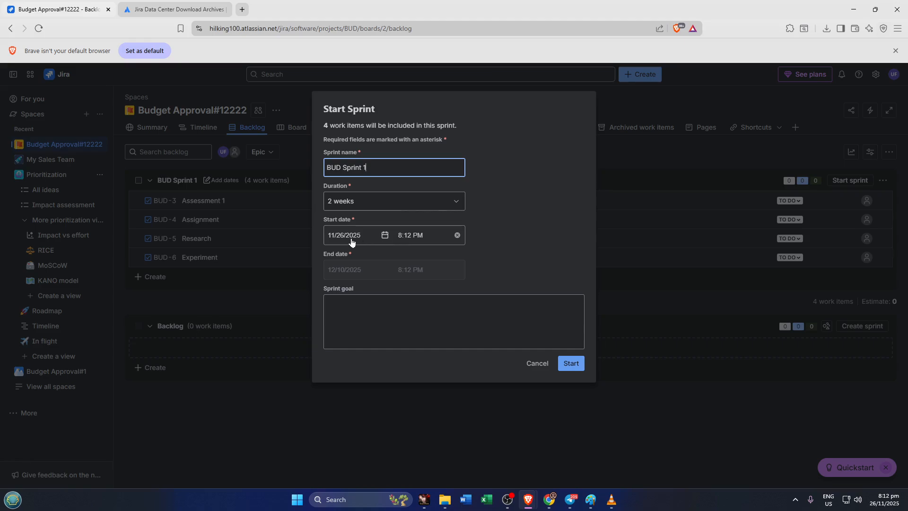
{"action": "left_click", "coordinate": [572, 364]}
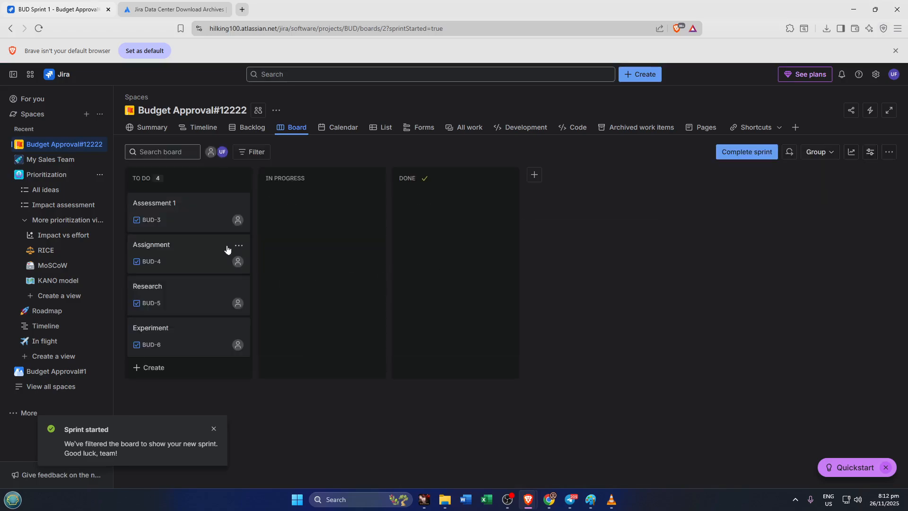
{"action": "mouse_move", "coordinate": [310, 258]}
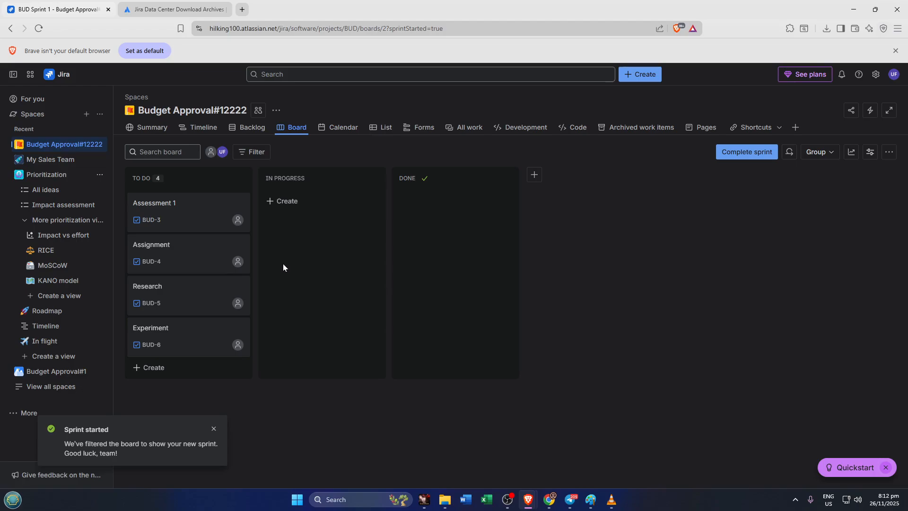